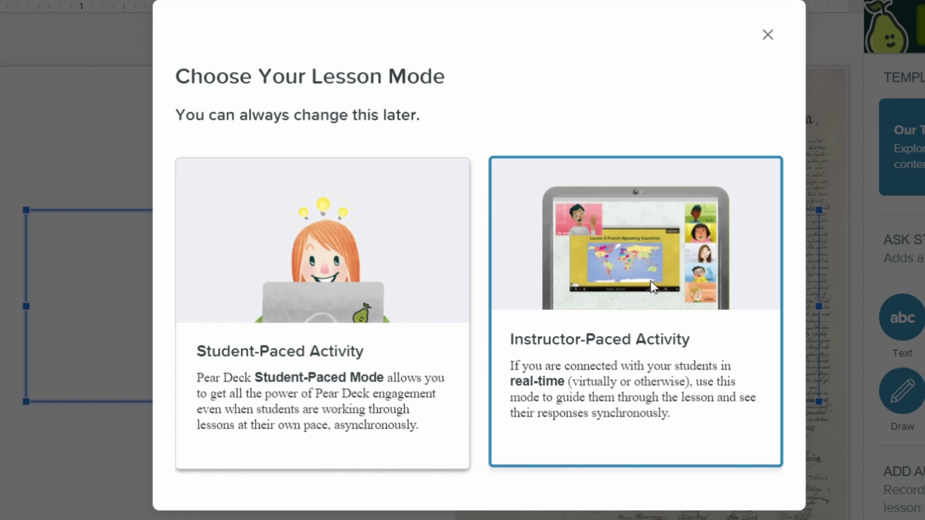
# - Start the lesson as an Instructor-Paced Activity with the second listed account and highlight the join code
pyautogui.click(652, 259)
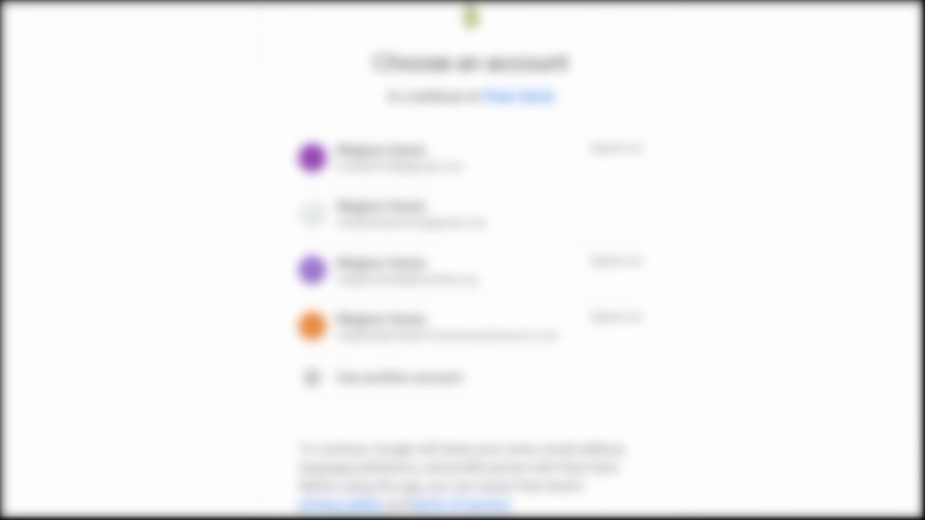
pyautogui.click(448, 213)
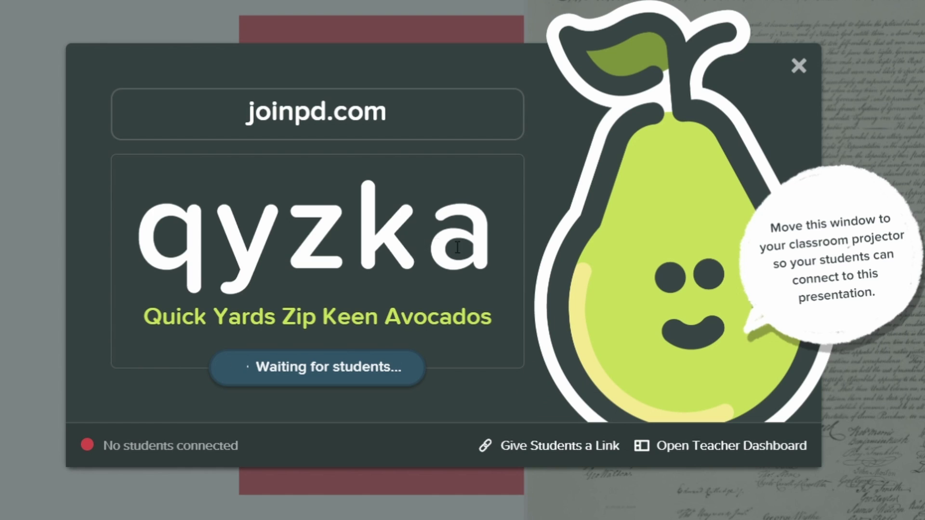
pyautogui.moveTo(493, 242); pyautogui.dragTo(158, 255)
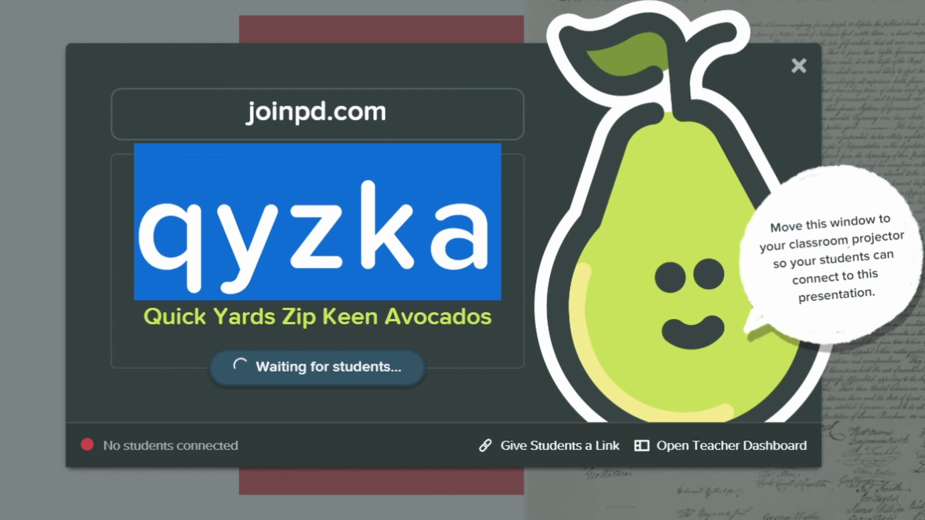
# - Switch to Firefox, join the lesson as a student at joinpd.com with code qyzka, and skip the feelings question
pyautogui.moveTo(289, 519)
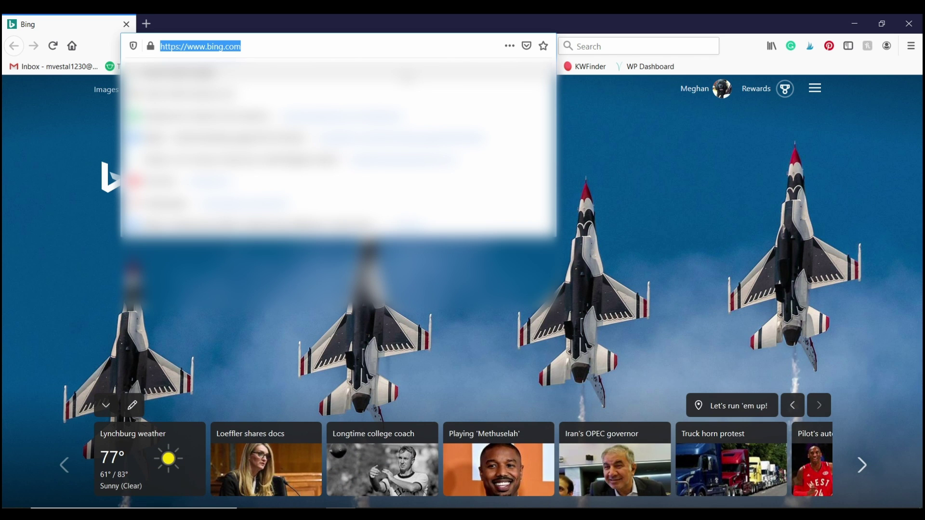
pyautogui.write('joinpd.c')
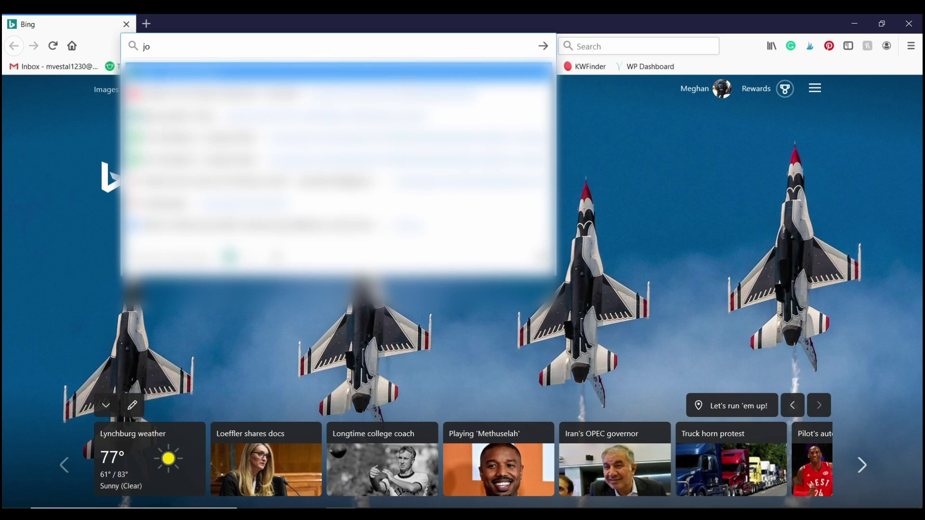
pyautogui.write('om')
pyautogui.press('Return')
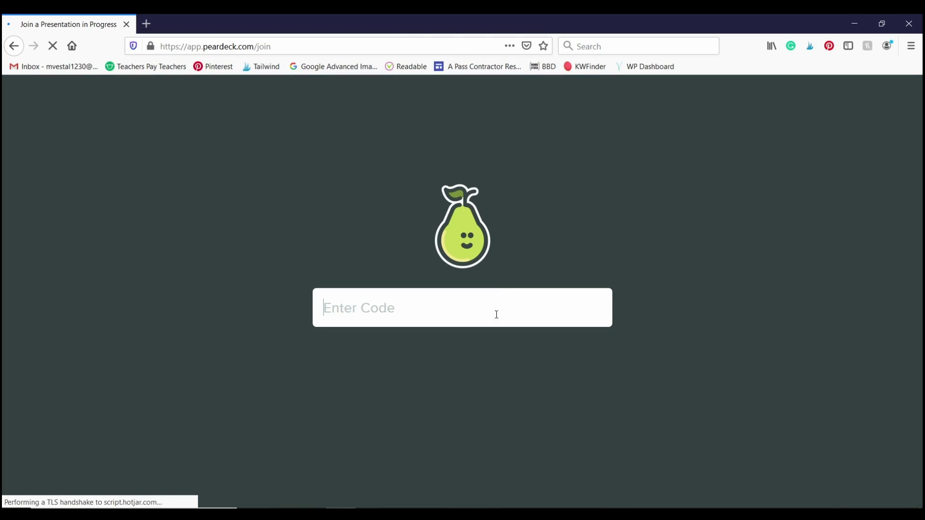
pyautogui.write('qyzka')
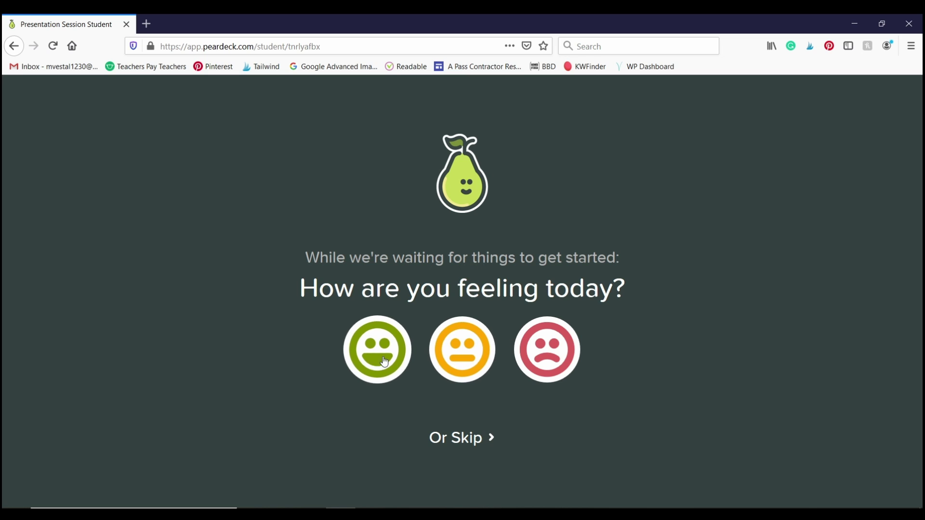
pyautogui.click(470, 438)
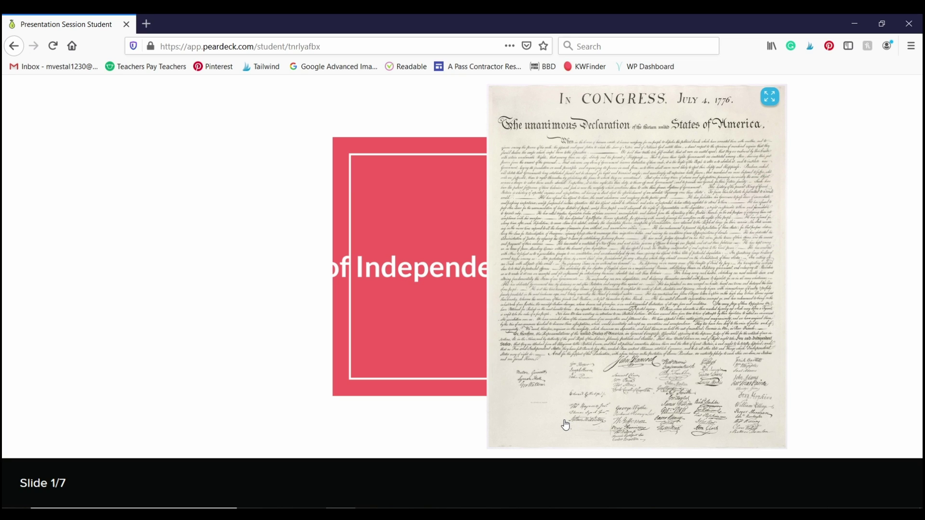
# - Return to the presenter session in Chrome, close the join-code window and advance the lesson to slide 2
pyautogui.moveTo(370, 516)
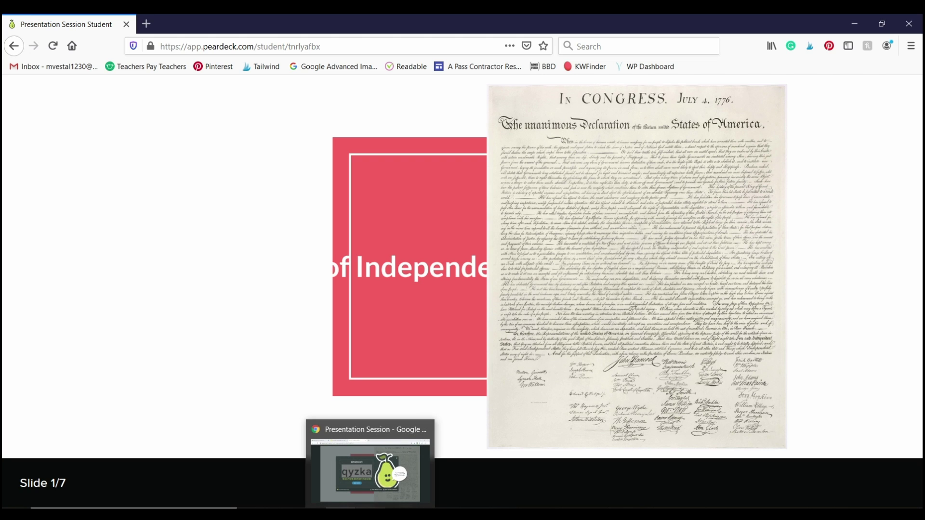
pyautogui.click(370, 470)
pyautogui.click(666, 159)
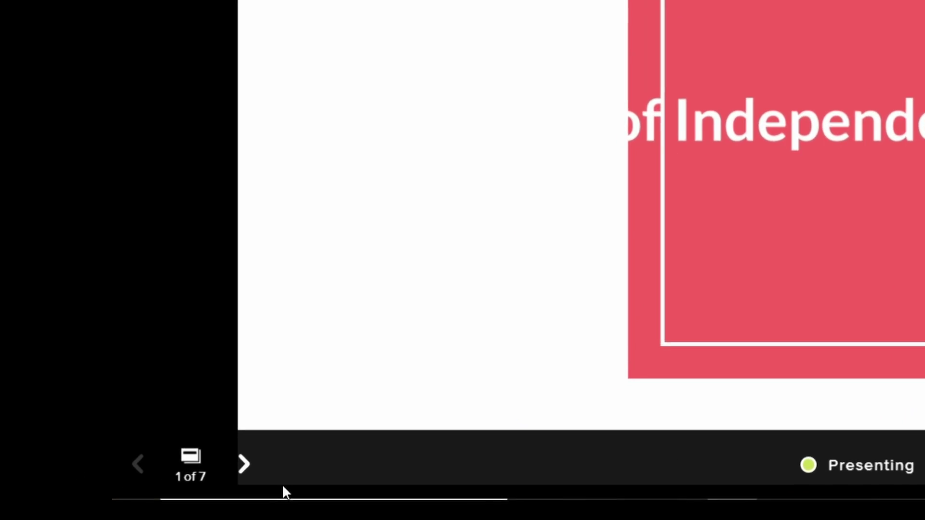
pyautogui.click(279, 460)
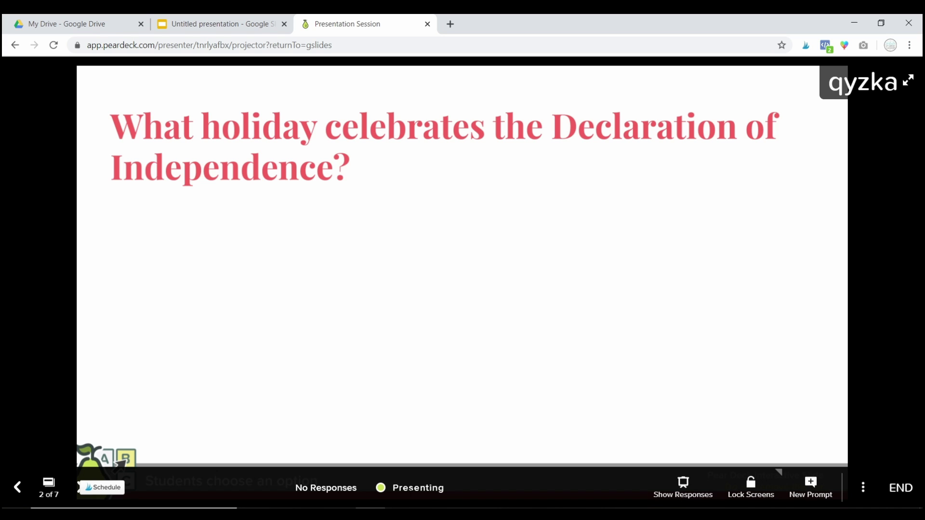
# - Answer the holiday question with Fourth of July in the Firefox student window, and show the responses in the Chrome presenter session
pyautogui.click(340, 515)
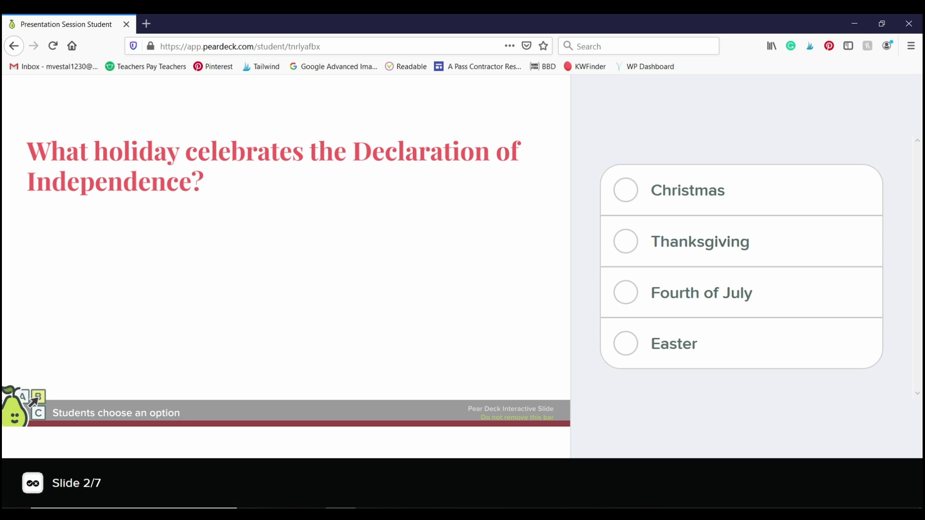
pyautogui.click(707, 307)
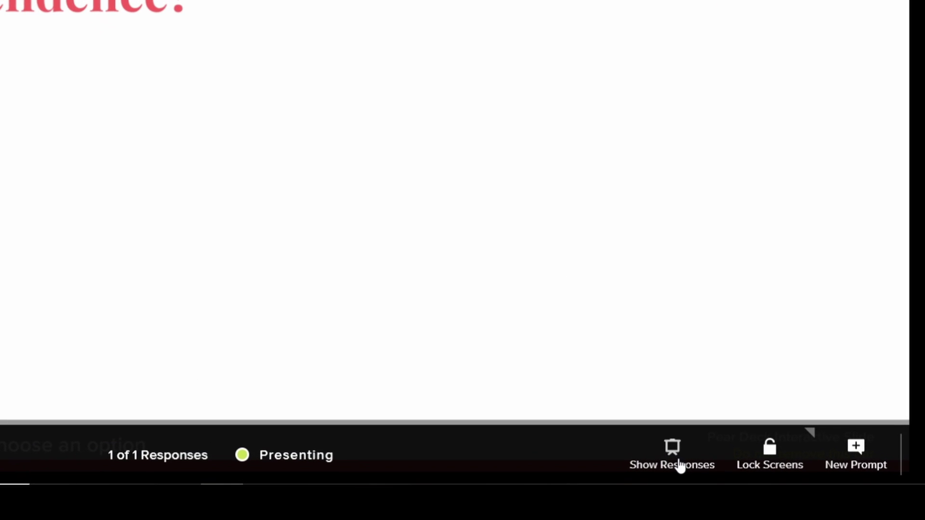
pyautogui.click(679, 466)
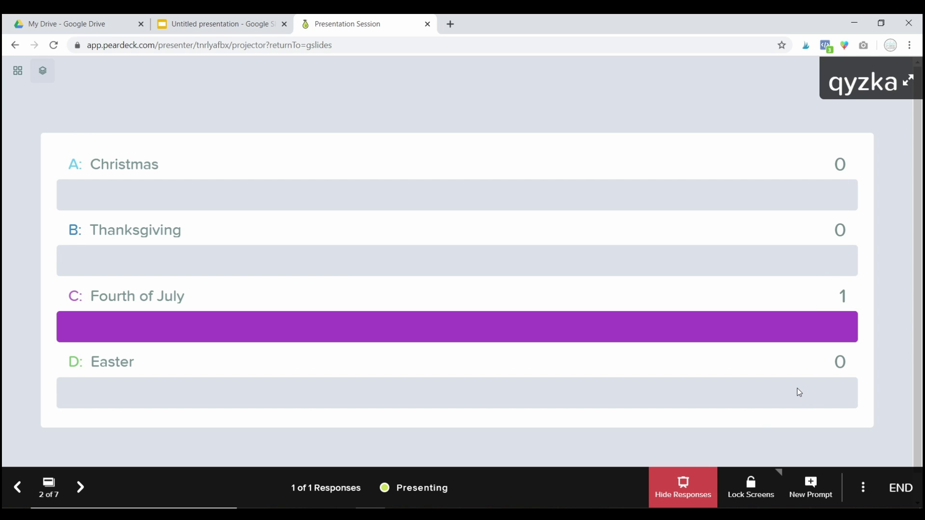
# - Advance to slide 3 and draw a black smiley face beneath number 1 in the Firefox student window
pyautogui.click(80, 487)
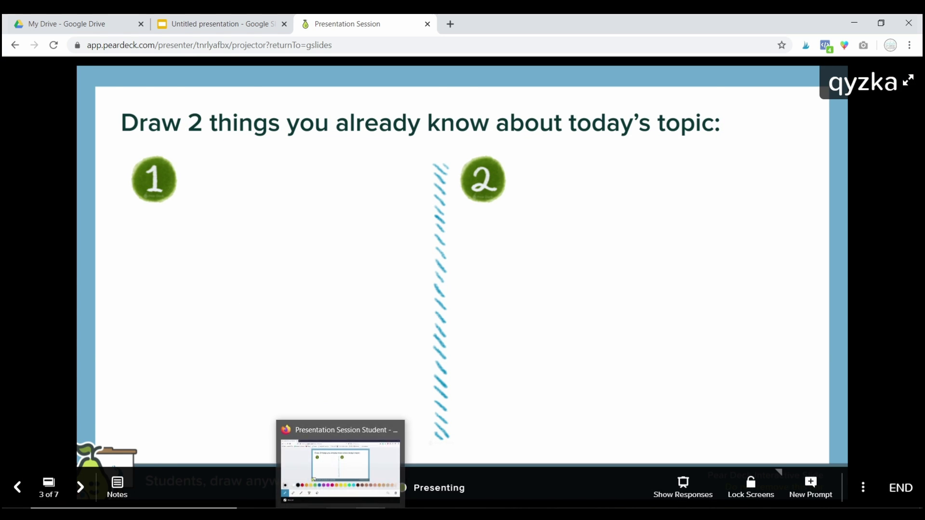
pyautogui.click(341, 458)
pyautogui.moveTo(114, 381)
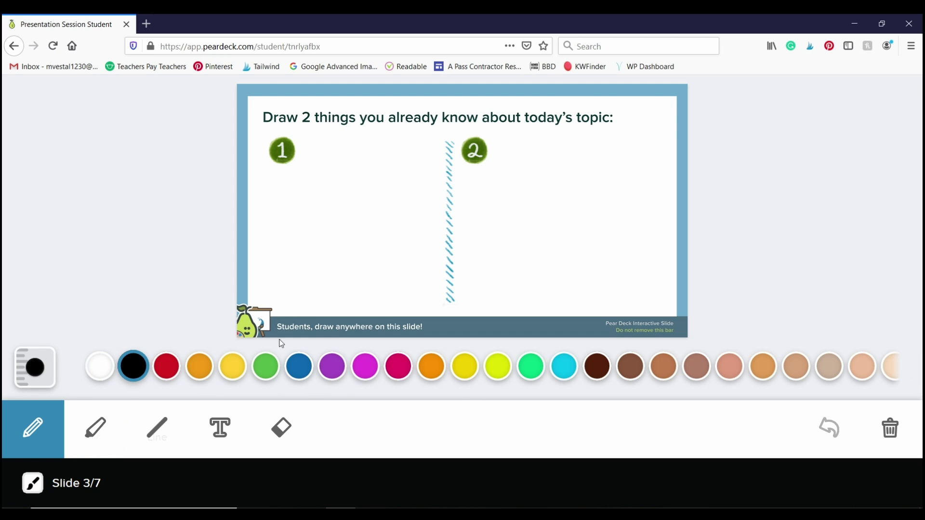
pyautogui.moveTo(342, 167)
pyautogui.mouseDown()
pyautogui.moveTo(302, 241)
pyautogui.moveTo(386, 186)
pyautogui.moveTo(331, 169)
pyautogui.mouseUp()
pyautogui.moveTo(326, 219)
pyautogui.mouseDown()
pyautogui.moveTo(363, 230)
pyautogui.moveTo(369, 212)
pyautogui.mouseUp()
pyautogui.click(331, 190)
pyautogui.click(345, 191)
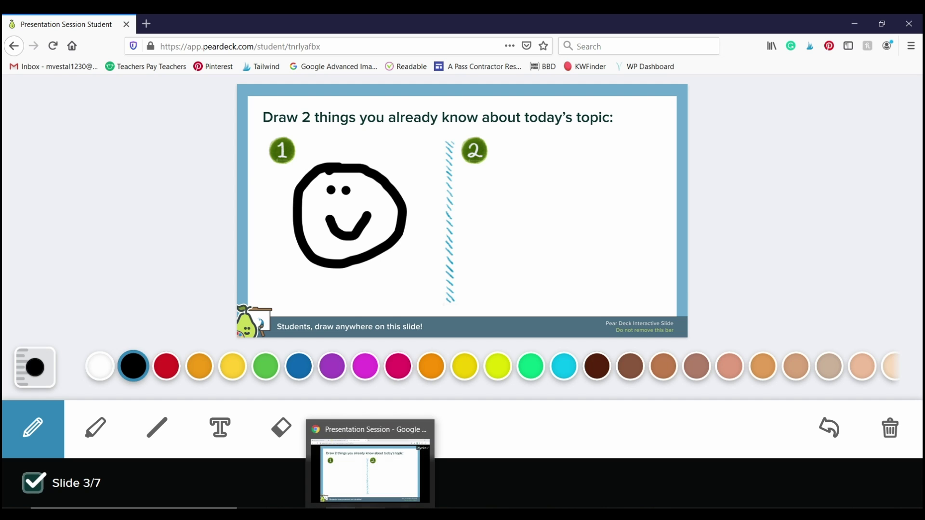
# - Show the student drawing in the Chrome presenter session and view it in the grid, overlay and list layouts
pyautogui.click(369, 462)
pyautogui.moveTo(435, 462)
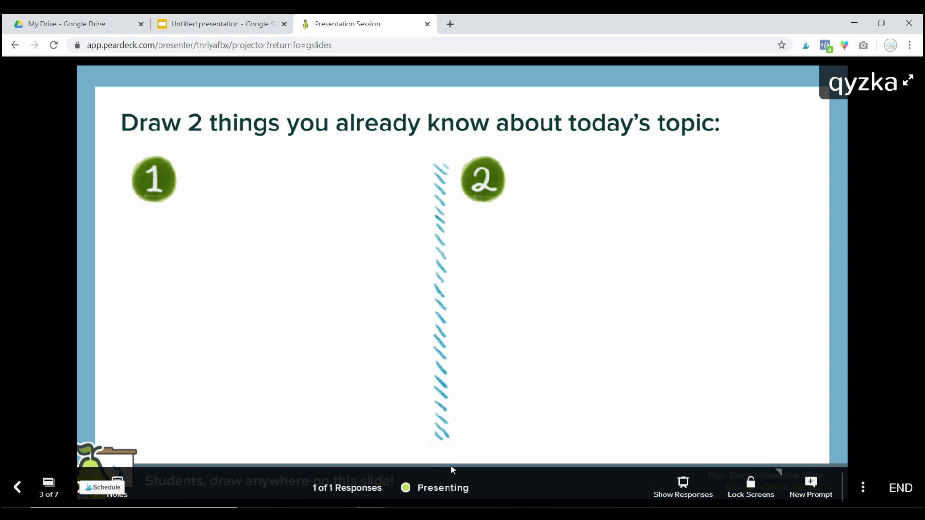
pyautogui.click(682, 492)
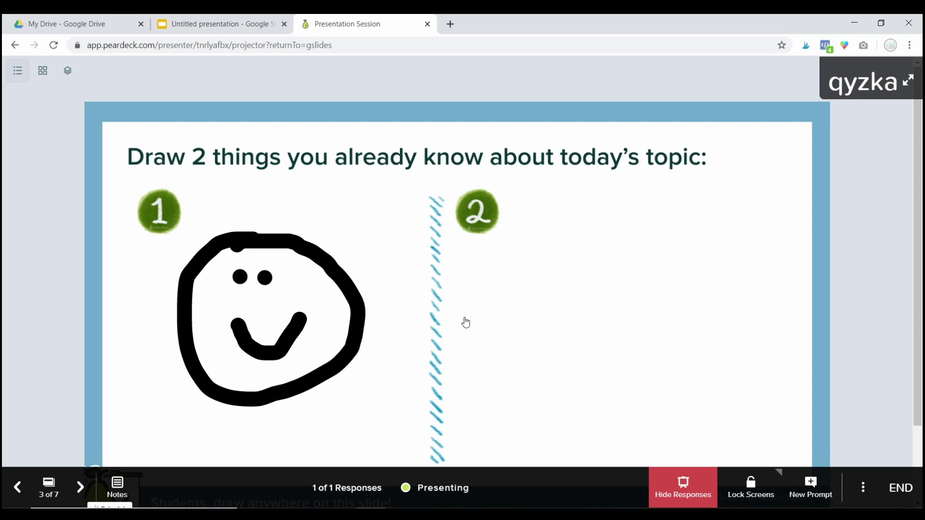
pyautogui.scroll(-2, 465, 323)
pyautogui.scroll(2, 465, 323)
pyautogui.scroll(-2, 580, 222)
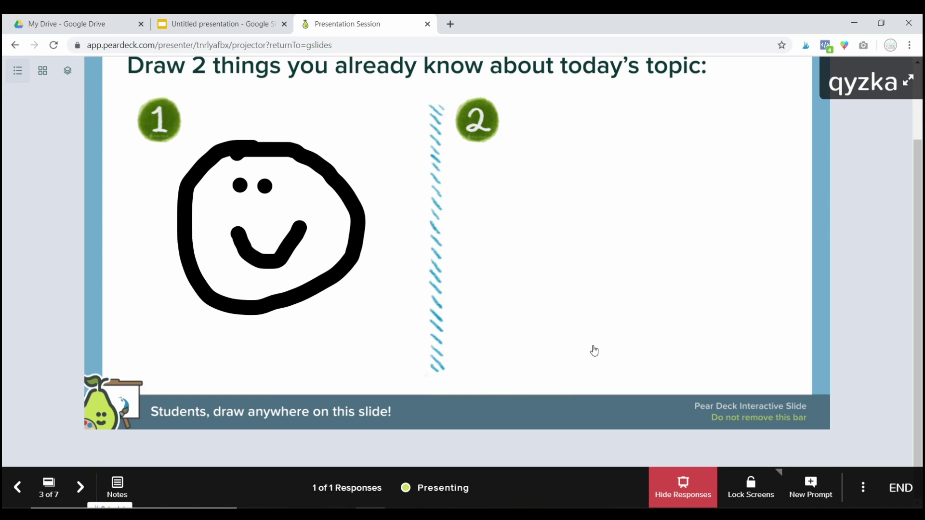
pyautogui.scroll(2, 496, 299)
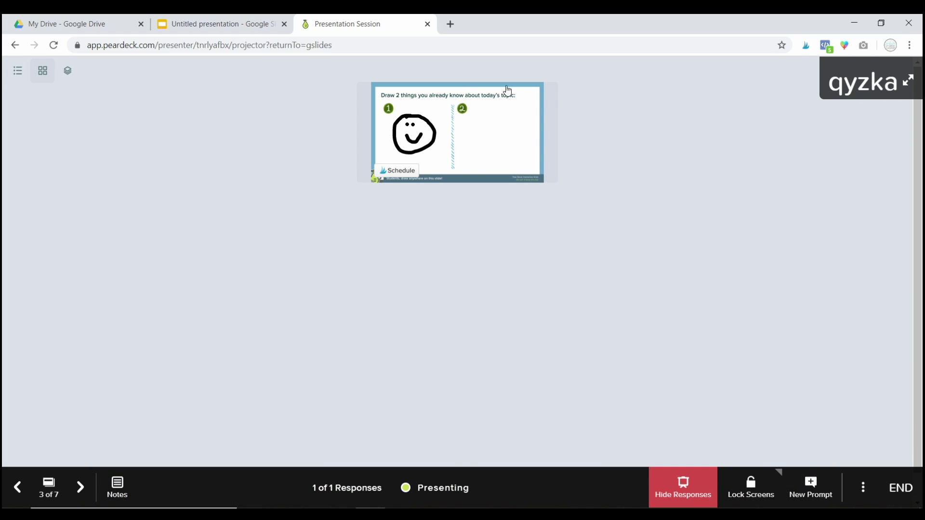
pyautogui.click(68, 72)
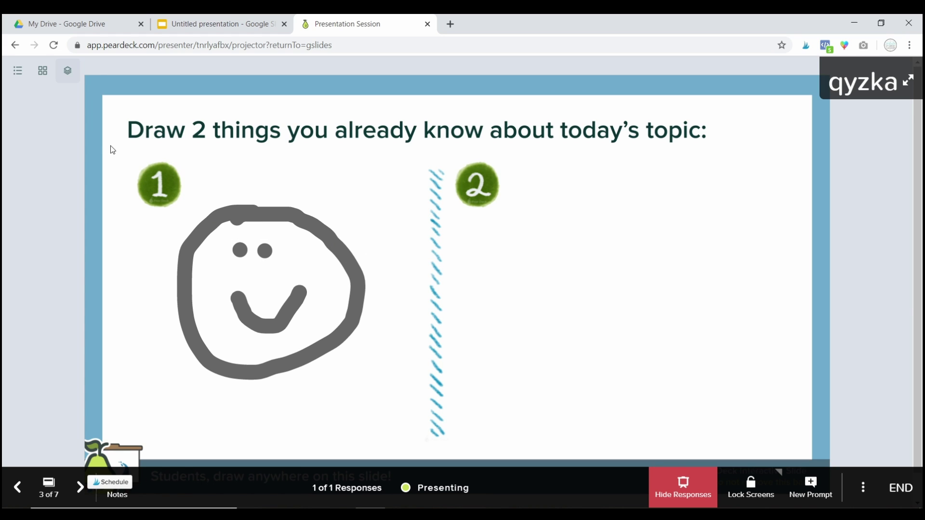
pyautogui.click(18, 72)
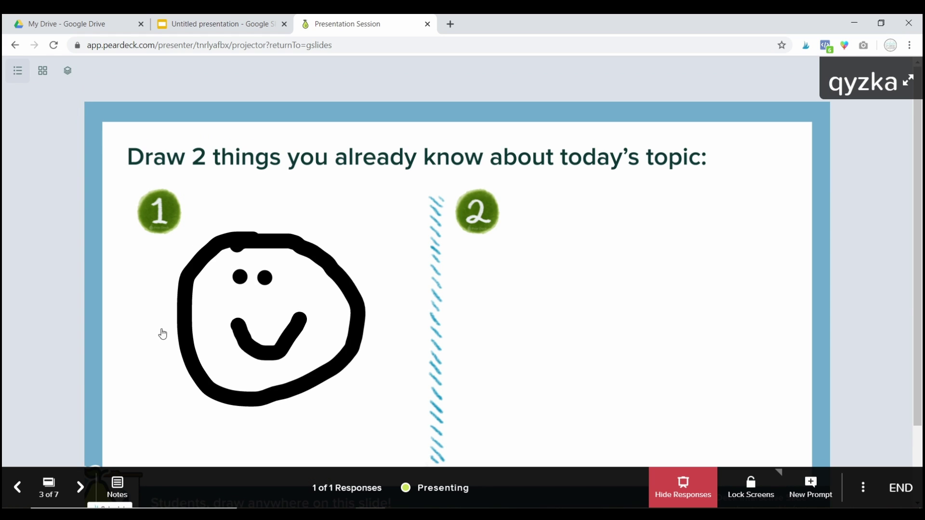
# - Advance to slide 4, place the student's pin on Pennsylvania in Firefox, and show the responses in the Chrome presenter session
pyautogui.click(81, 488)
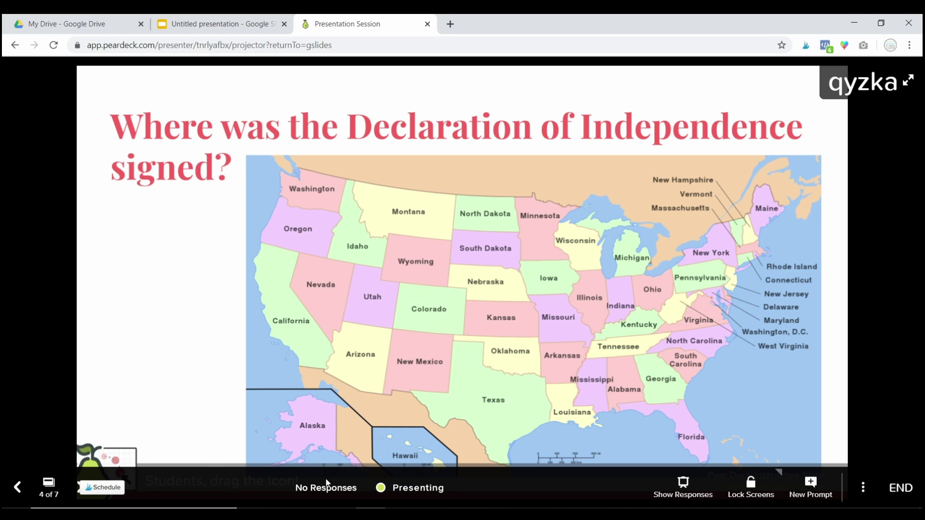
pyautogui.click(357, 458)
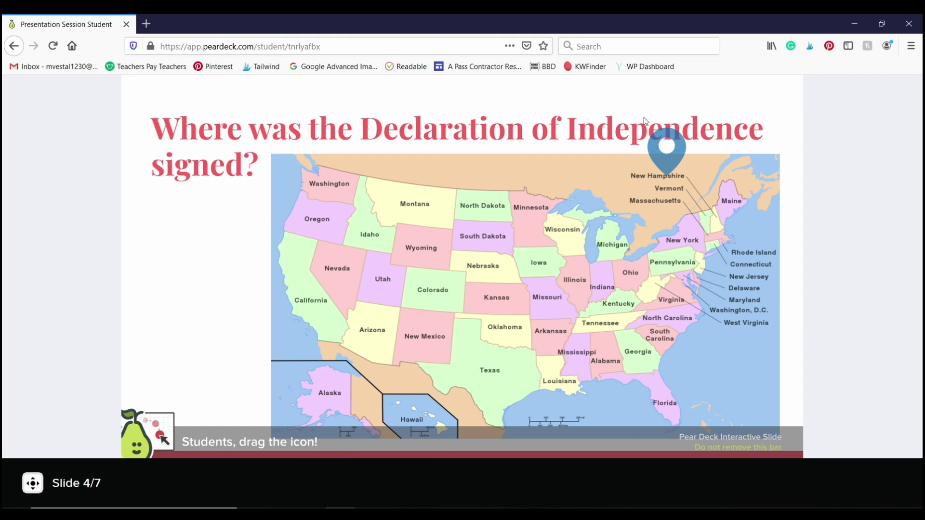
pyautogui.moveTo(670, 174); pyautogui.dragTo(663, 237)
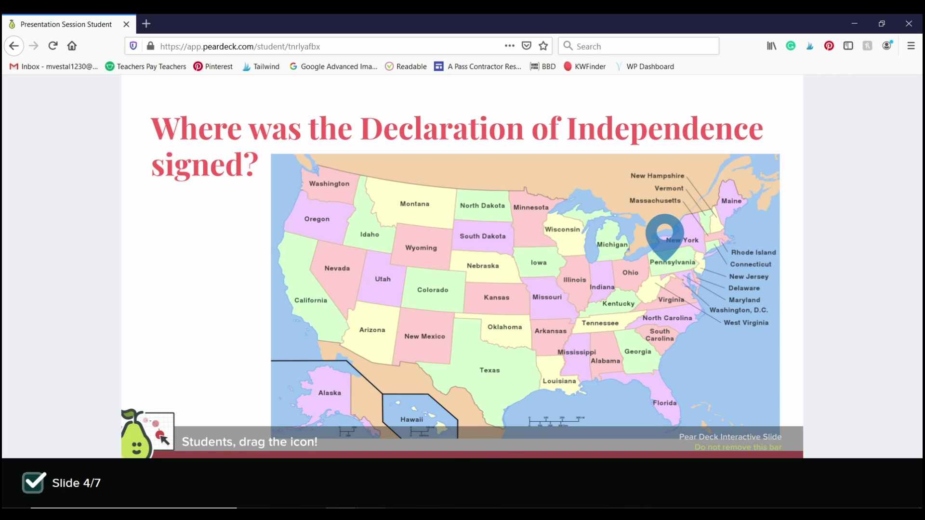
pyautogui.click(366, 472)
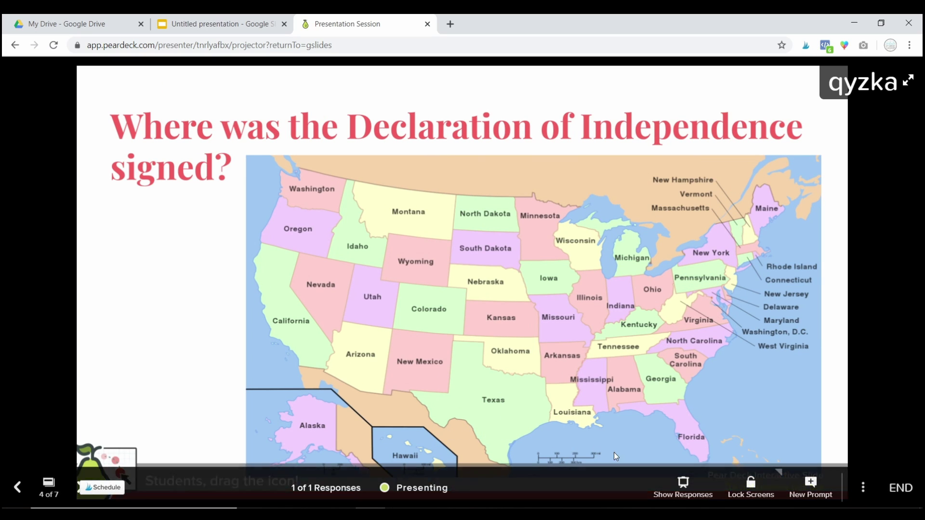
pyautogui.click(682, 484)
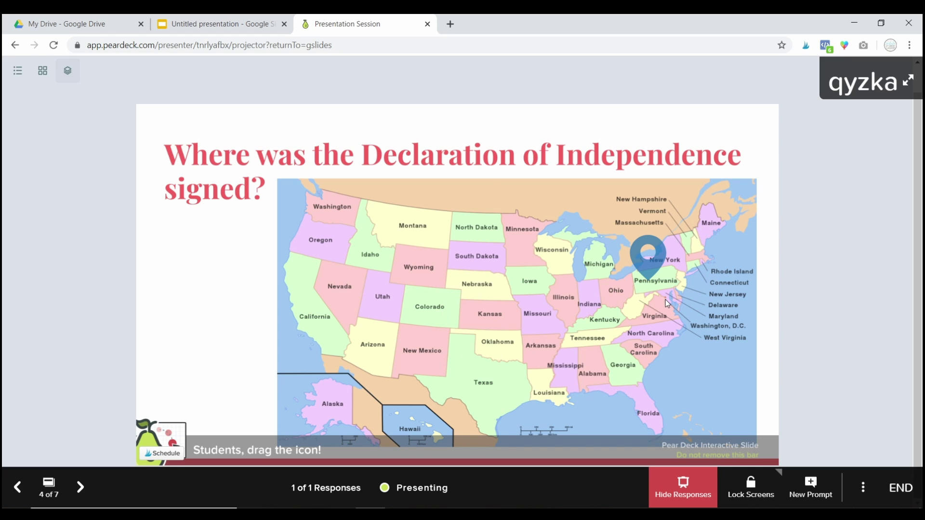
# - Advance the presentation to slide 6 and answer its question with "Hi" in the Firefox student window
pyautogui.click(80, 488)
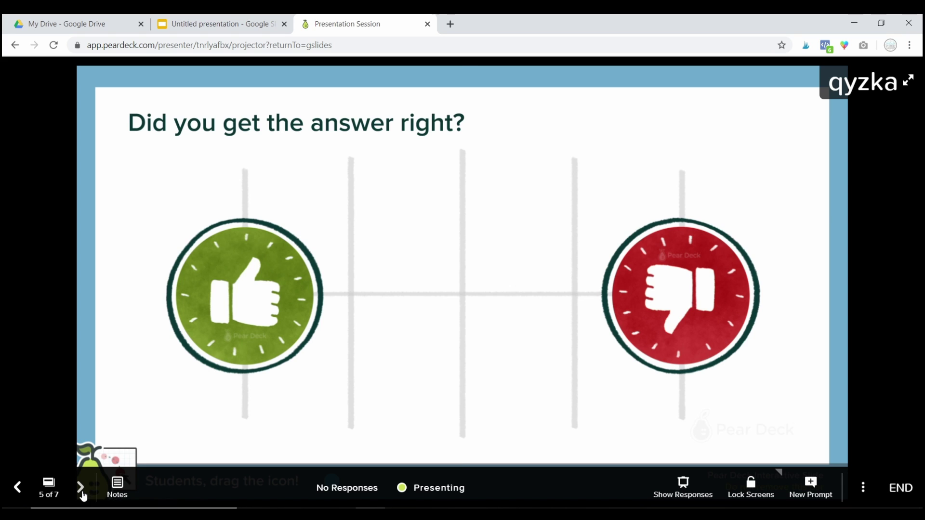
pyautogui.click(81, 489)
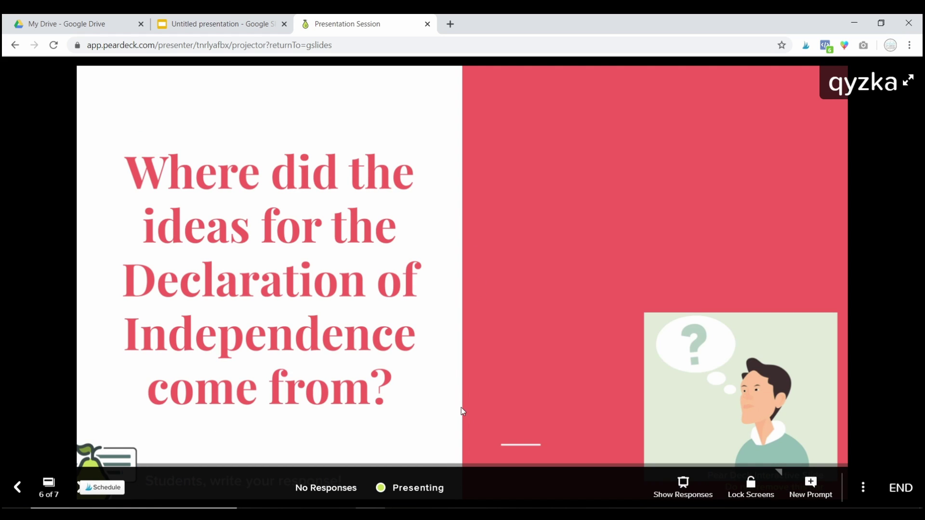
pyautogui.hotkey('alt', 'Tab')
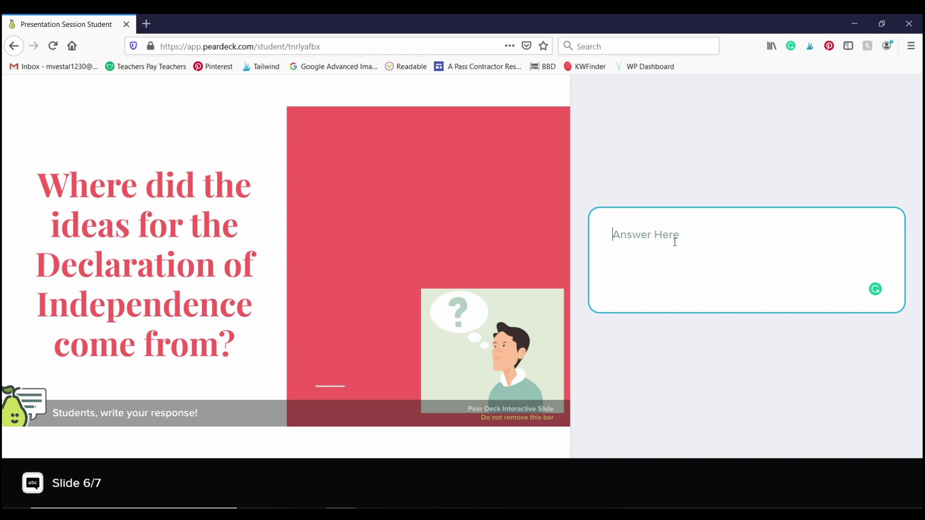
pyautogui.write('Hi')
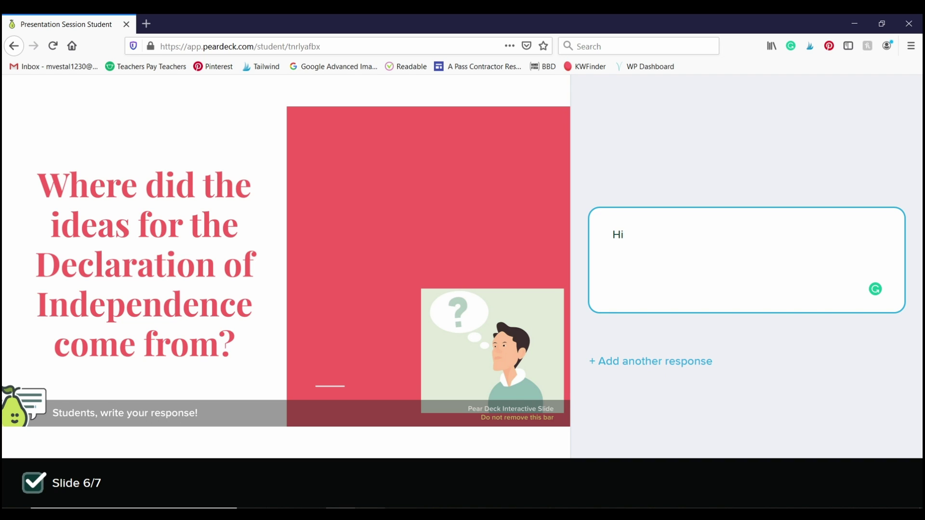
# - Show the text responses for slide 6 in the Chrome presenter session, arranged in the grid layout
pyautogui.hotkey('alt', 'Tab')
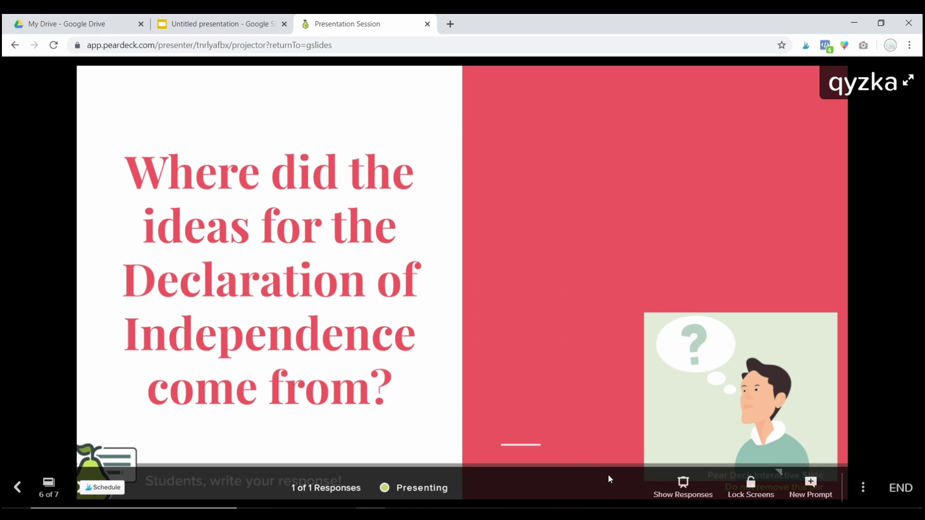
pyautogui.click(668, 487)
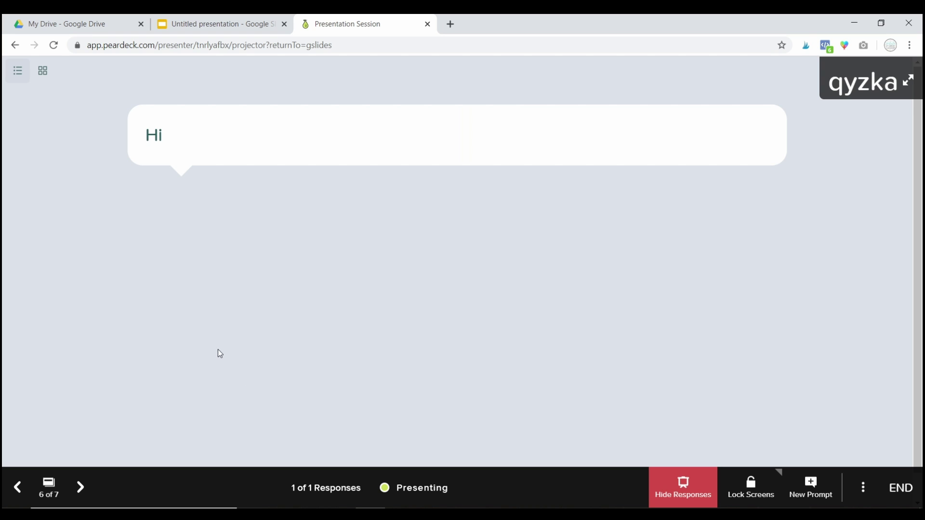
pyautogui.click(43, 73)
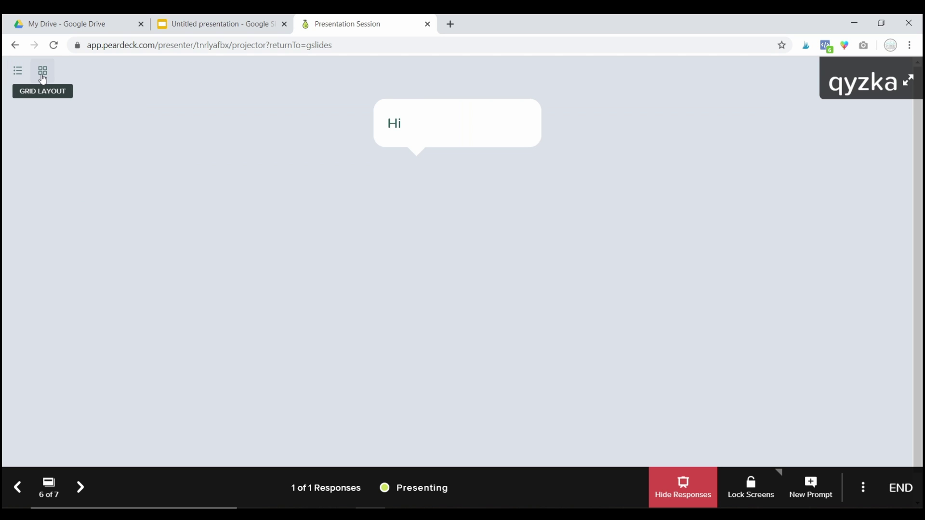
# - Advance the presentation to slide 7 and look through the embedded Declaration of Independence web page in the Firefox student window
pyautogui.click(80, 487)
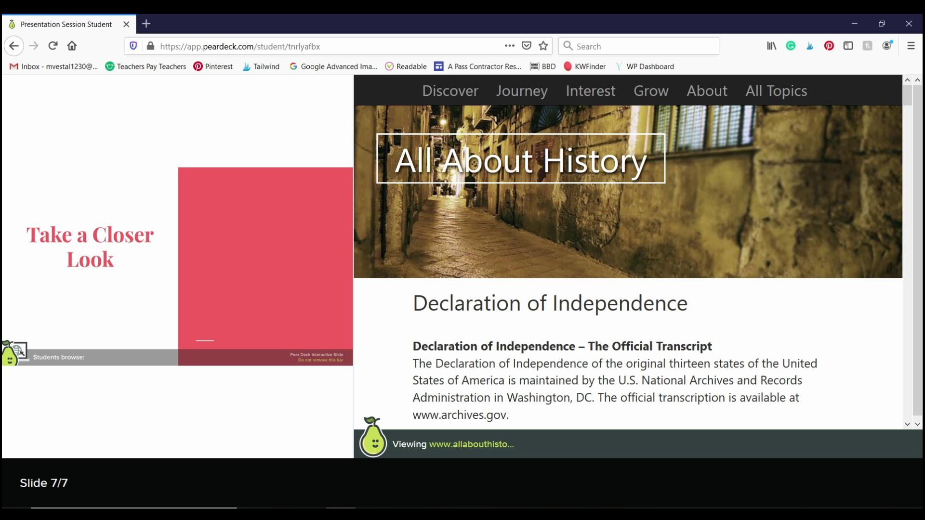
pyautogui.scroll(-2, 616, 195)
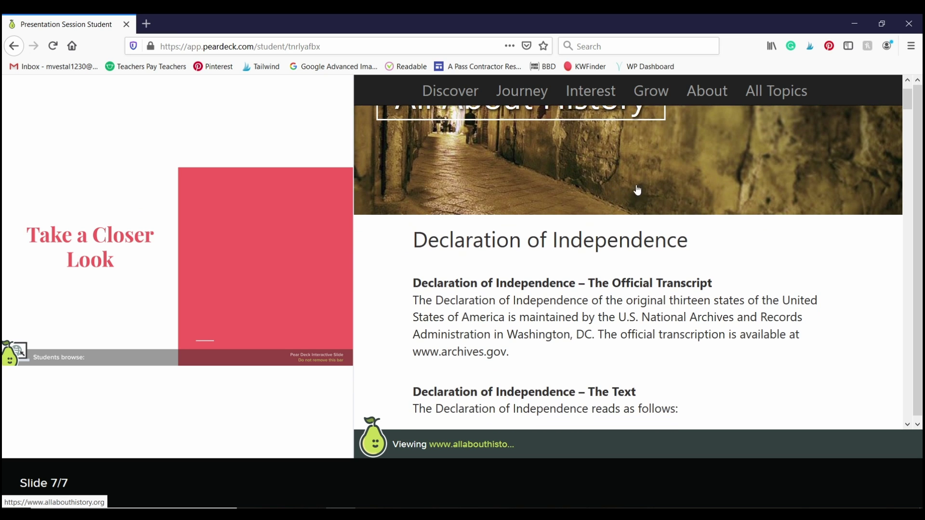
pyautogui.scroll(2, 684, 180)
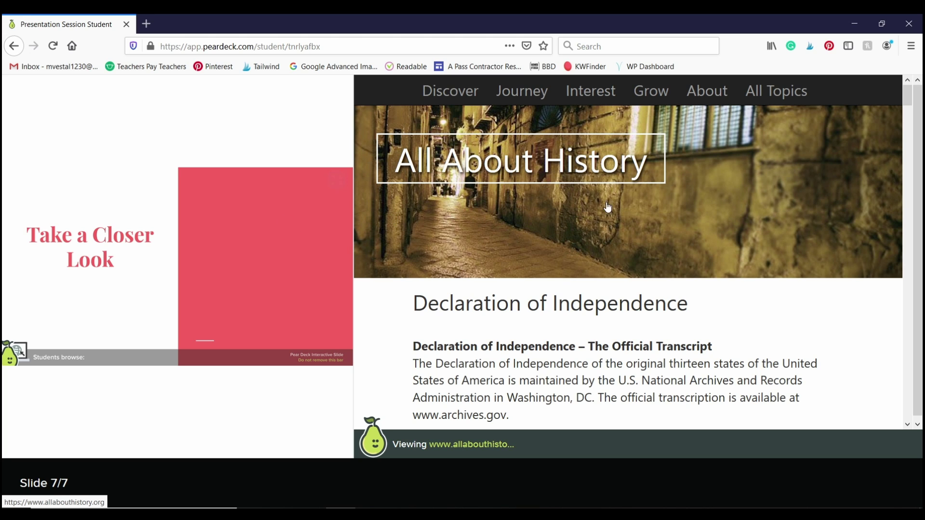
pyautogui.scroll(-3, 653, 198)
pyautogui.scroll(-8, 652, 195)
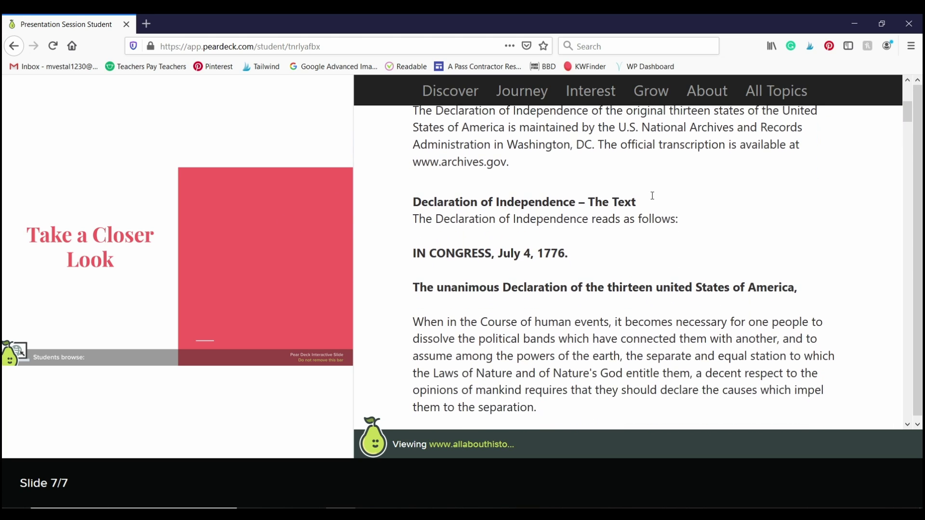
pyautogui.scroll(-8, 653, 195)
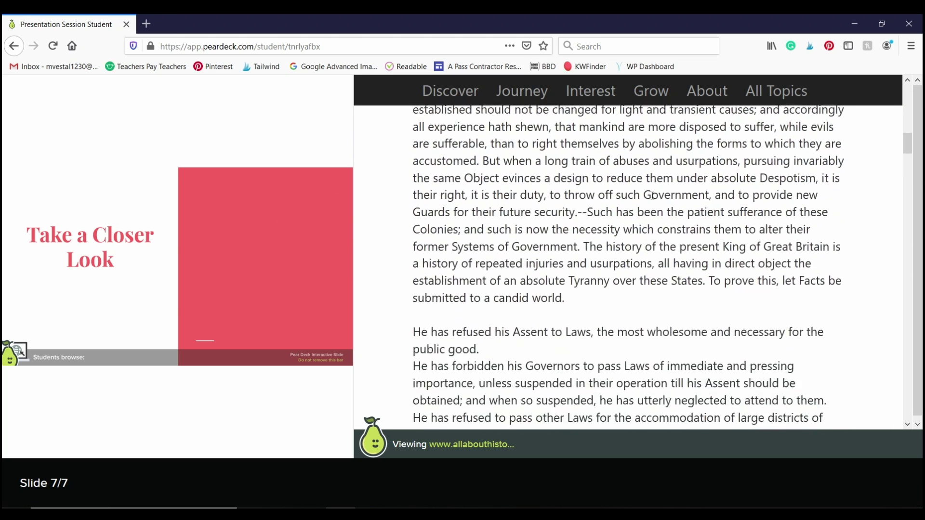
pyautogui.scroll(-8, 652, 195)
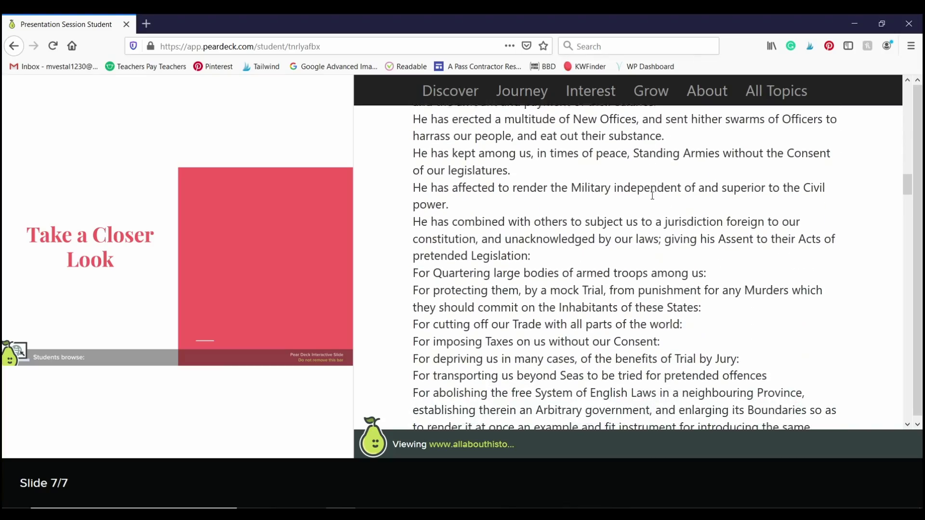
pyautogui.scroll(-5, 652, 195)
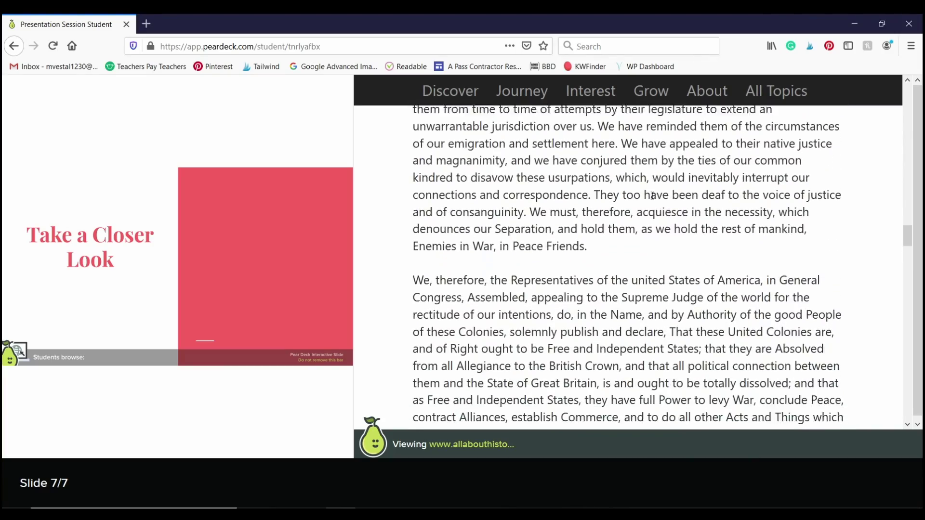
pyautogui.scroll(15, 652, 195)
pyautogui.scroll(10, 652, 195)
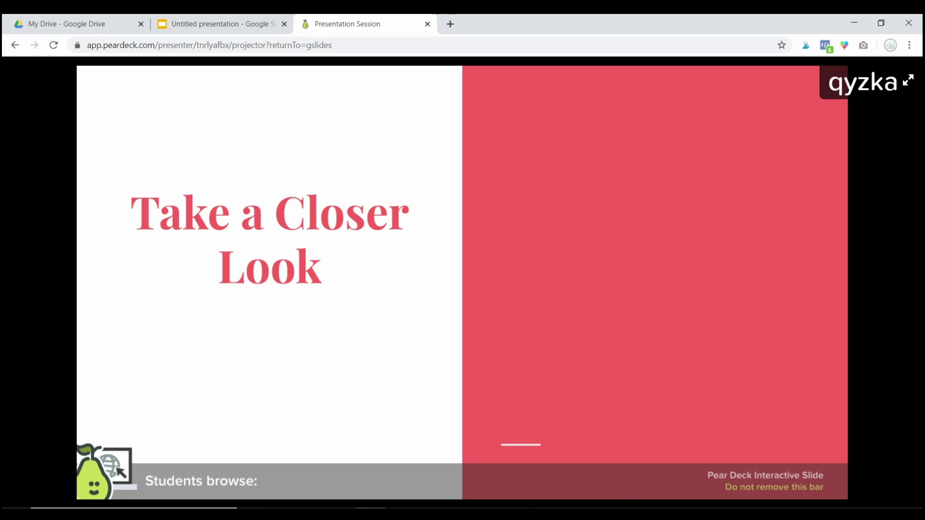
# - Start ending the presentation session in the Chrome presenter window
pyautogui.moveTo(723, 423)
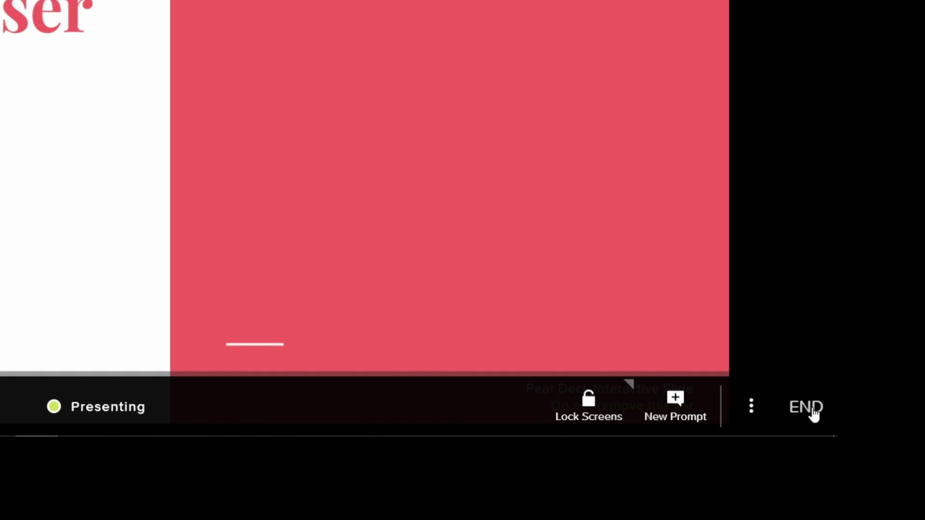
pyautogui.click(813, 410)
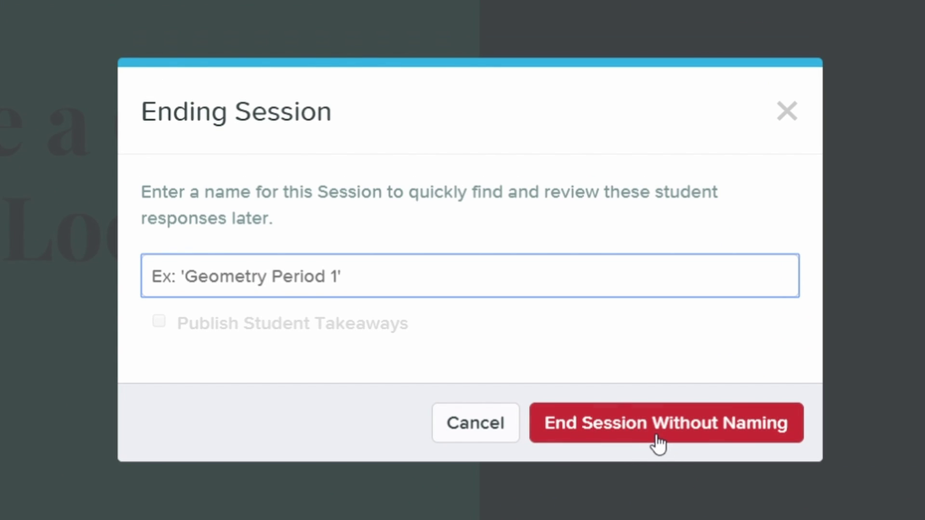